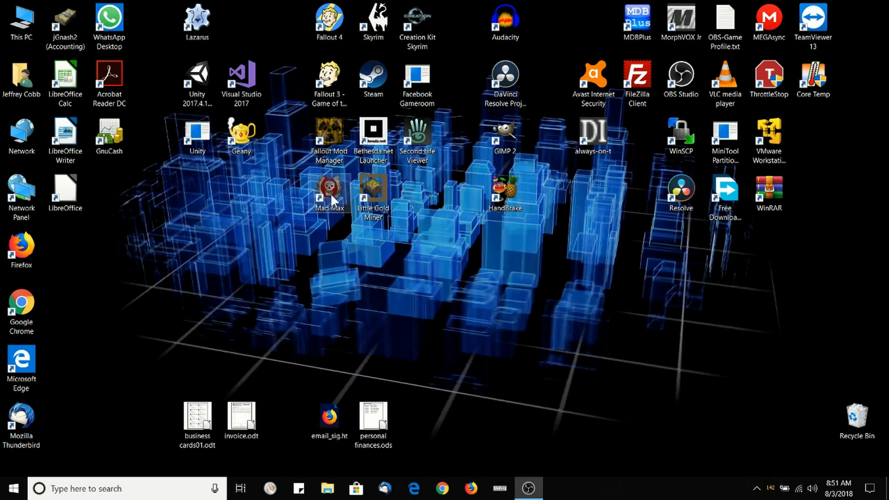
click(331, 195)
click(295, 296)
click(368, 207)
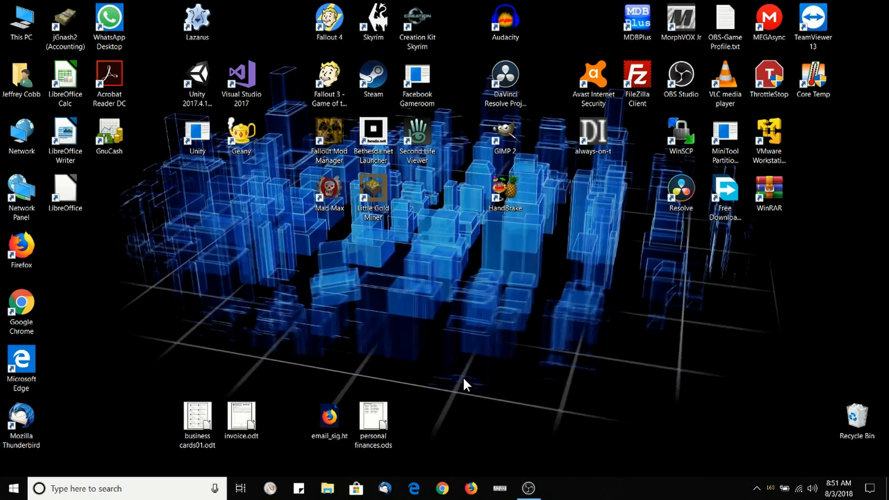
key(super+e)
drag(482, 132, 328, 73)
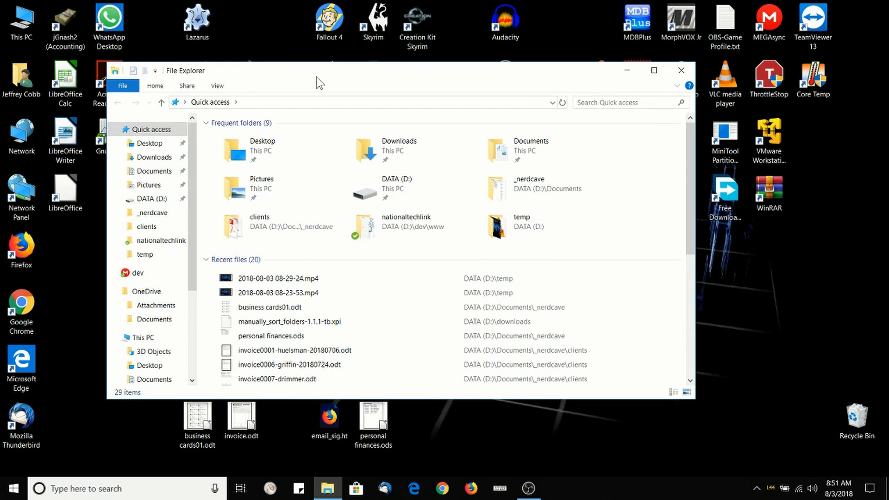
click(681, 70)
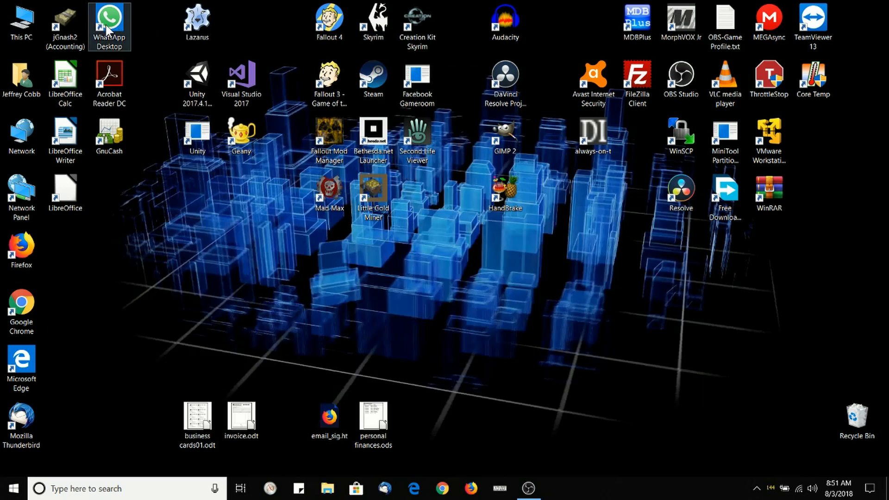
drag(68, 259, 826, 3)
click(604, 256)
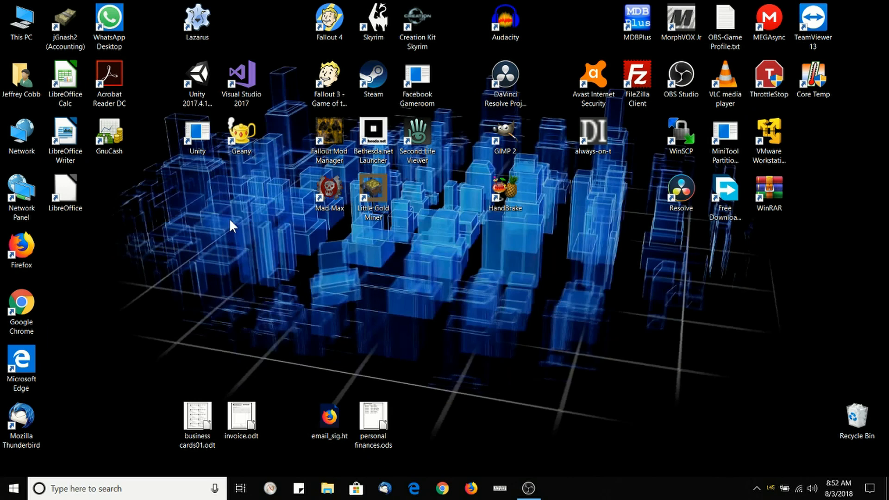
Create a desktop folder named Apps and place it beside the Firefox icon
right_click(198, 255)
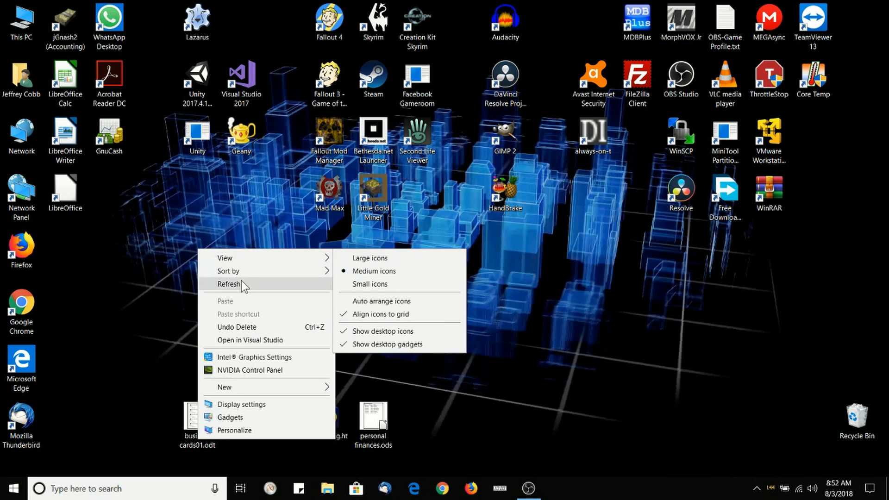
mouse_move(241, 387)
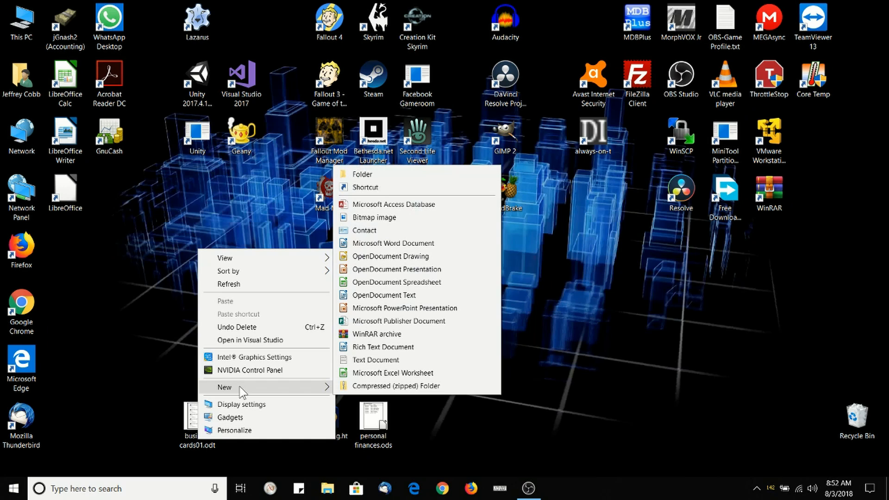
click(370, 176)
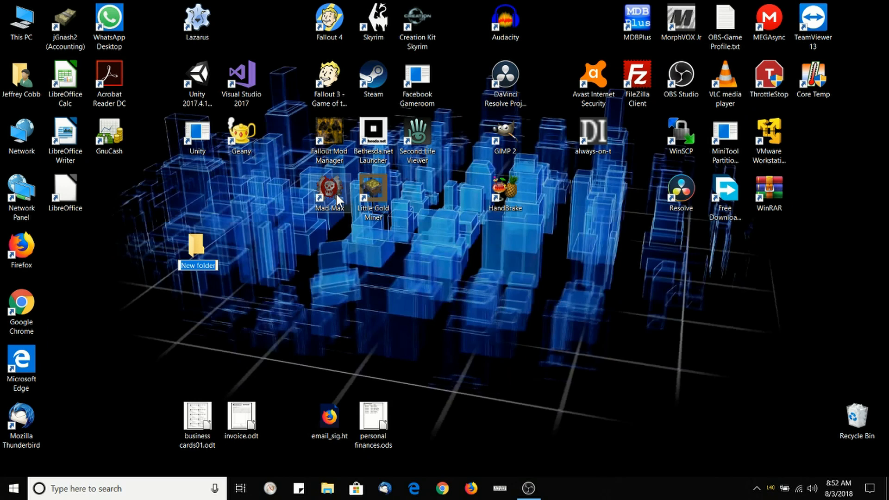
text(Apps)
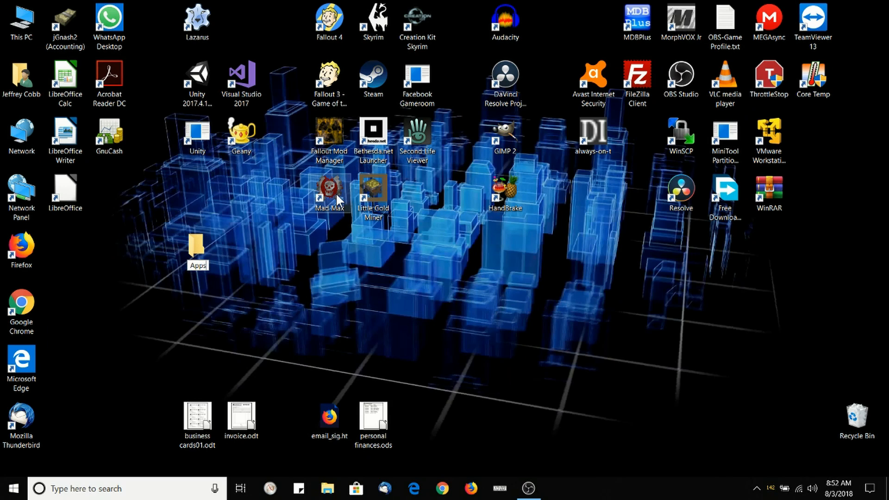
key(Return)
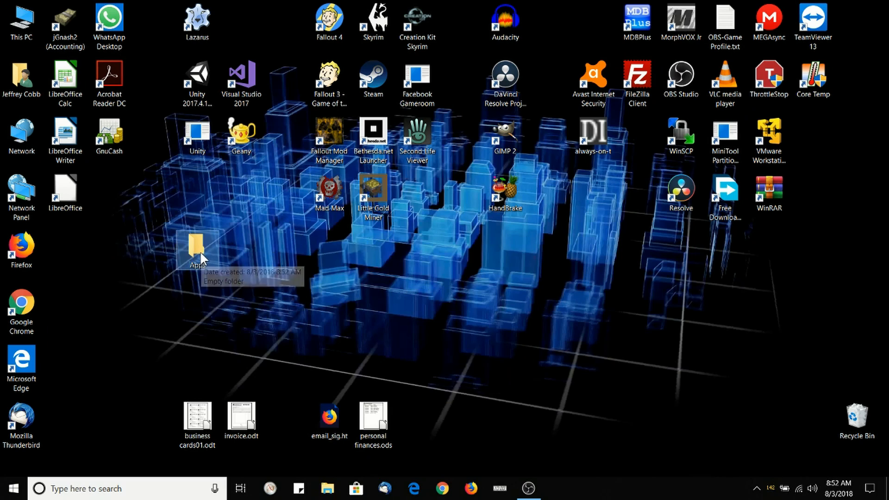
drag(197, 252, 80, 254)
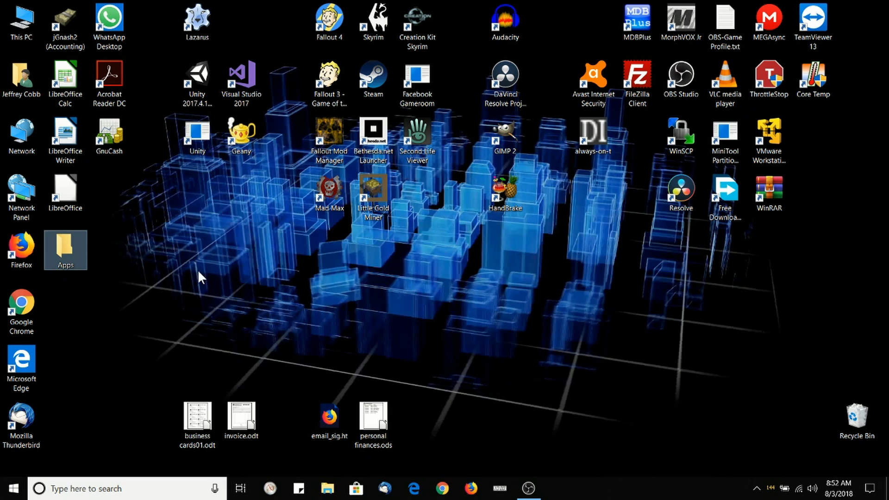
Move the jGnash2, WhatsApp, LibreOffice Calc, Acrobat Reader DC, LibreOffice Writer, GnuCash and LibreOffice shortcuts into the Apps folder
click(162, 16)
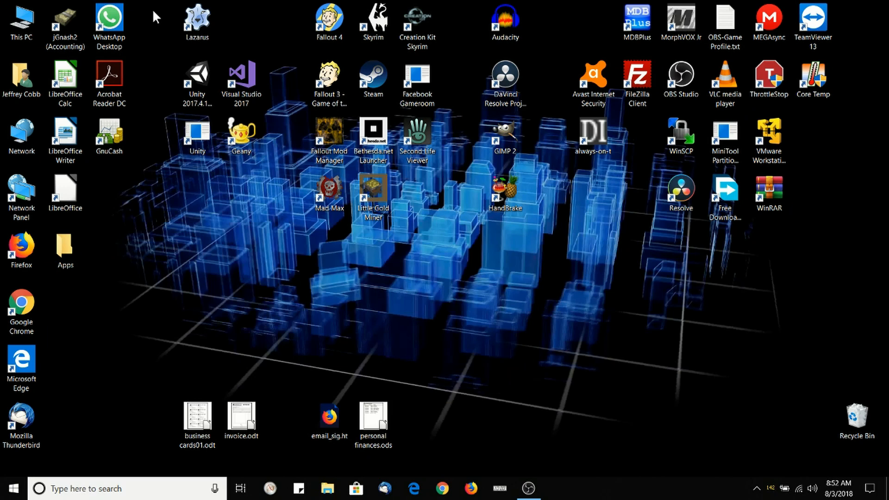
drag(152, 9, 61, 194)
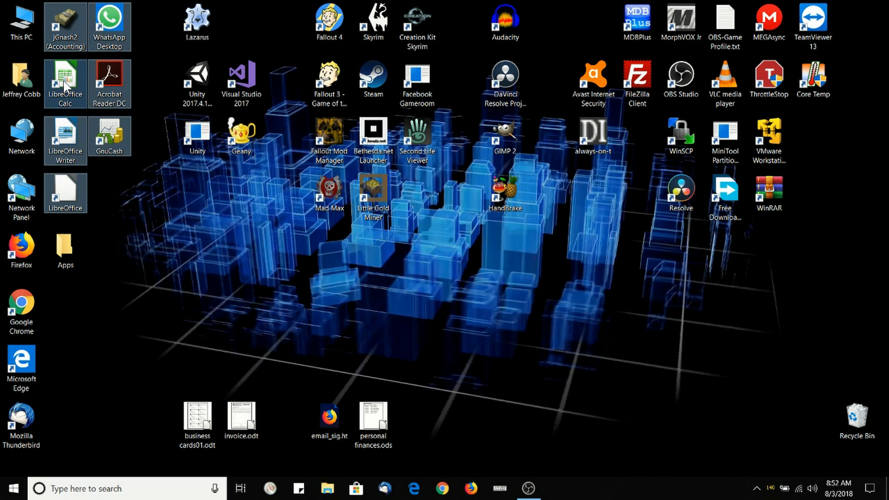
drag(65, 84, 66, 249)
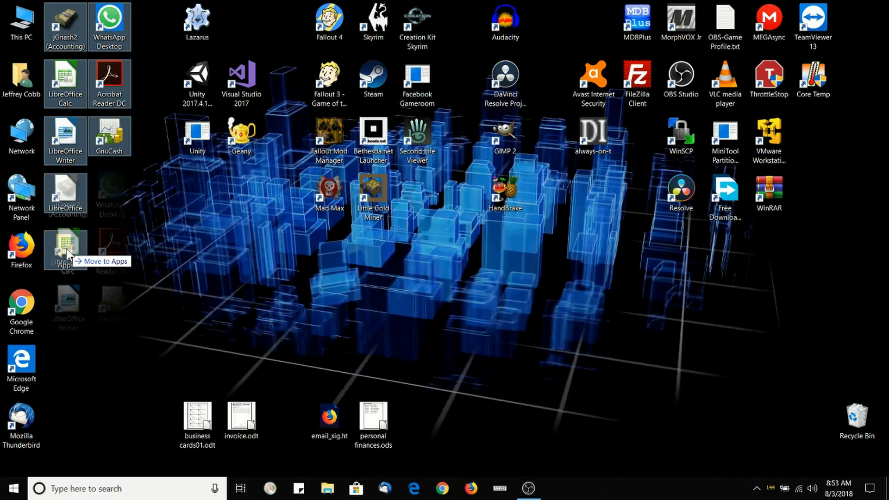
drag(66, 249, 66, 249)
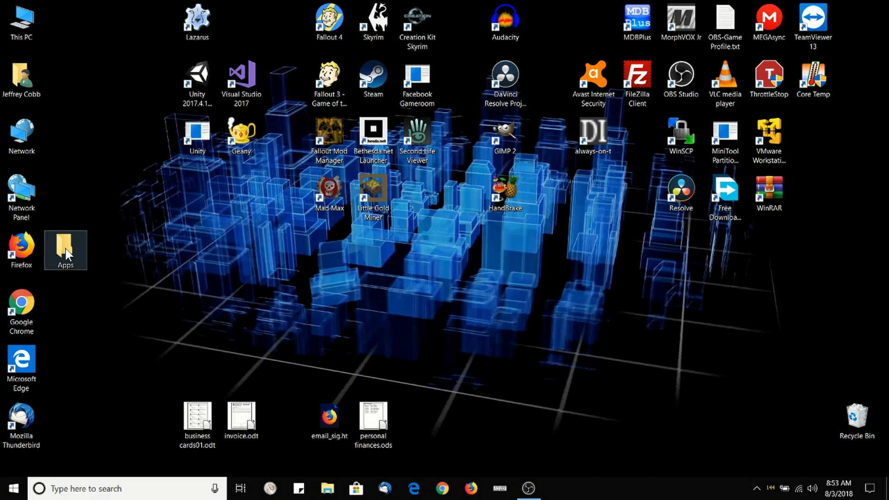
Check the contents of the Apps folder, close it, and move the folder beside This PC on the desktop
double_click(73, 251)
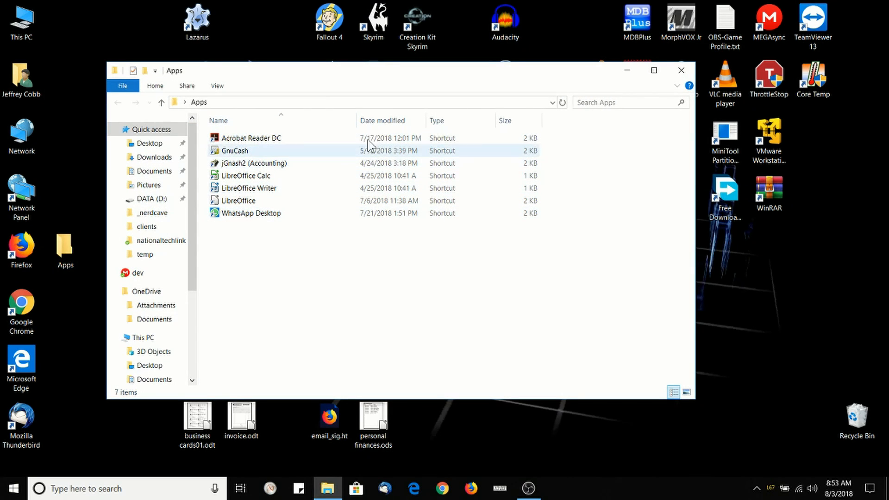
click(681, 70)
drag(65, 250, 63, 21)
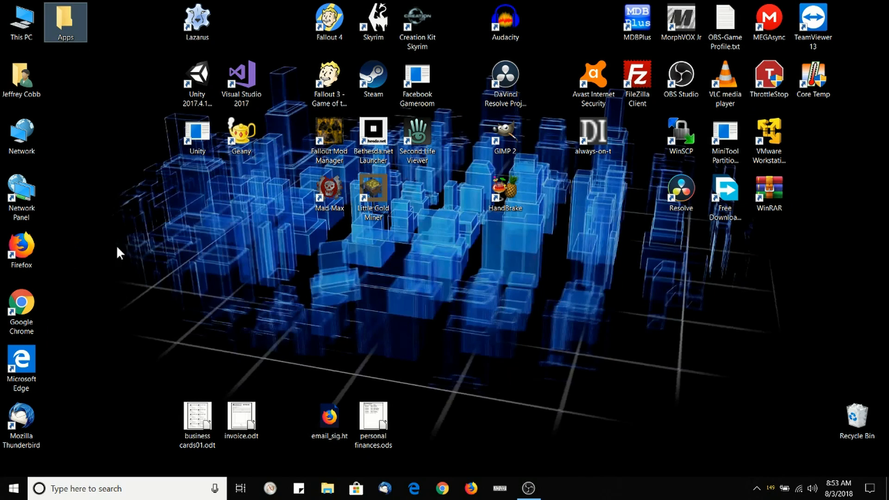
Create a desktop folder named Development in the empty area below the development shortcuts
right_click(200, 250)
mouse_move(263, 390)
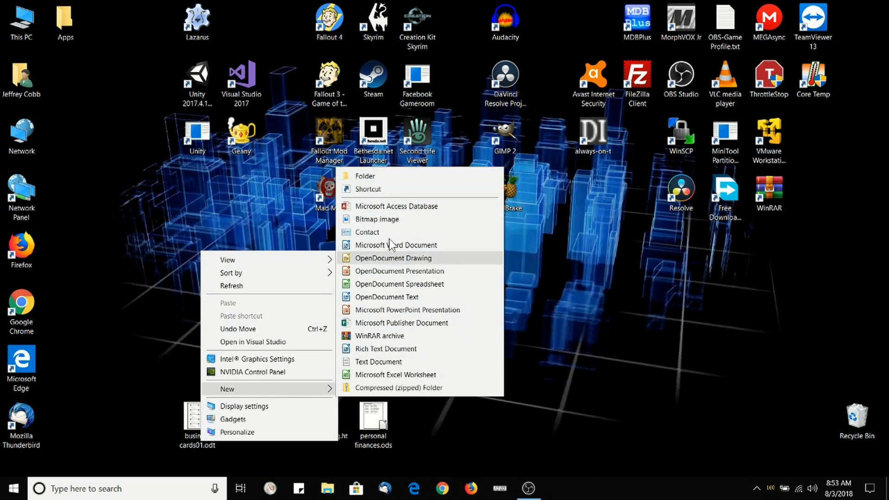
click(384, 181)
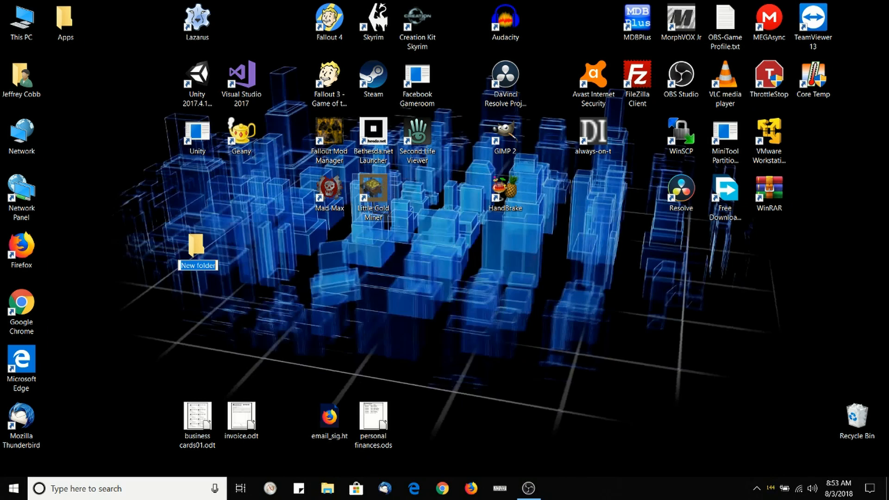
text(Development)
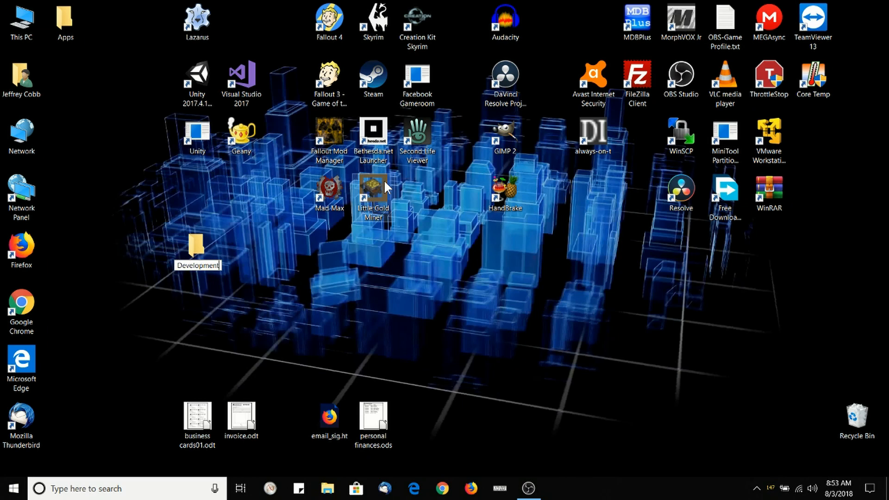
key(Return)
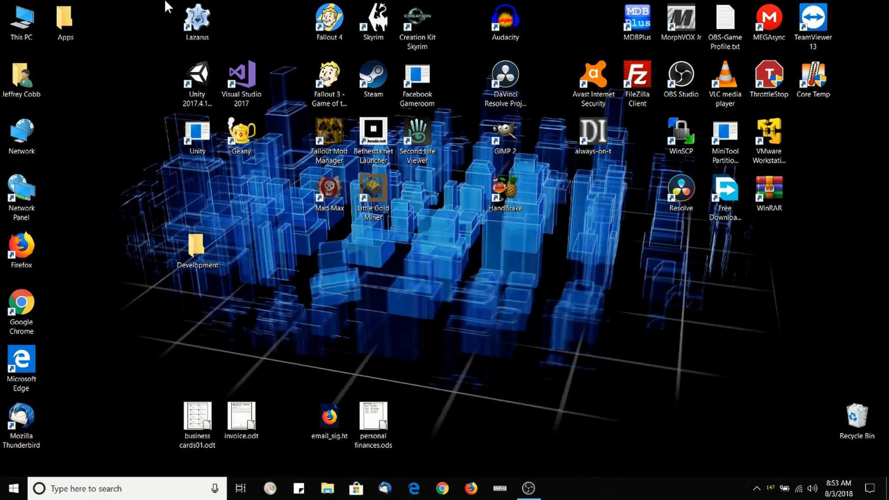
Move the Lazarus, Visual Studio 2017, Geany and both Unity shortcuts into Development and place that folder beside Apps
drag(165, 2, 241, 182)
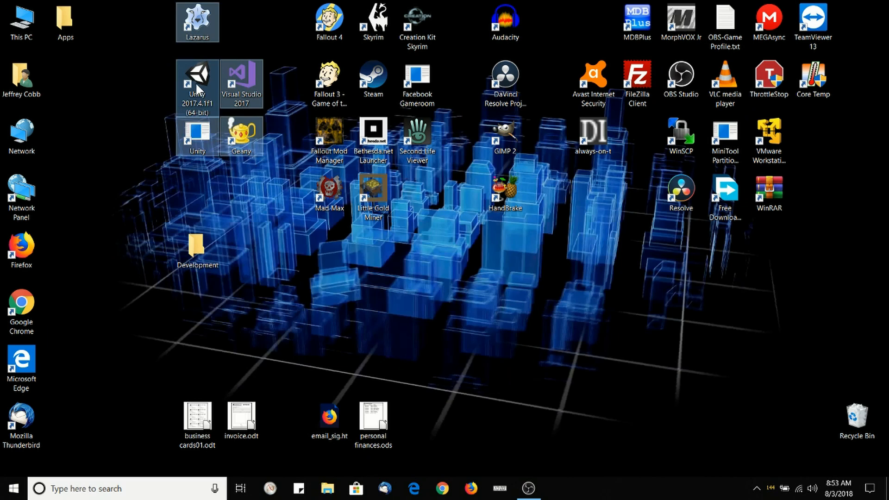
drag(195, 82, 108, 24)
Create a desktop folder named Games in the empty area near the game shortcuts
right_click(145, 235)
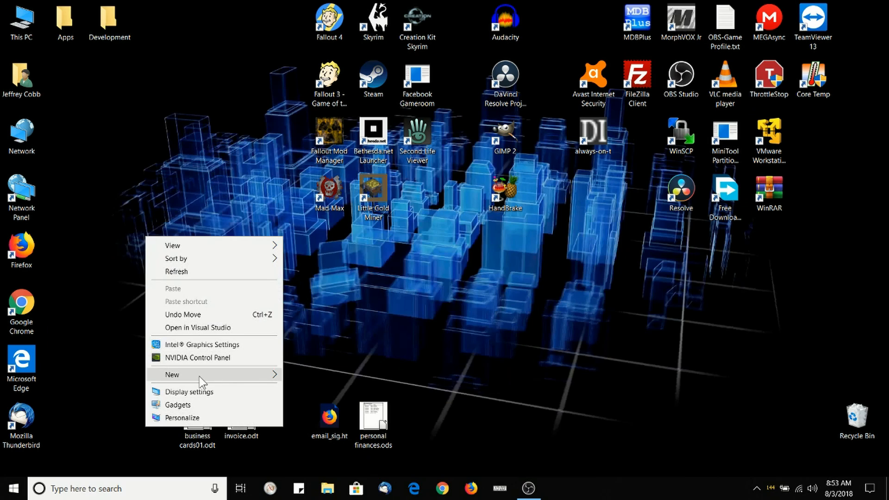
mouse_move(201, 380)
click(354, 161)
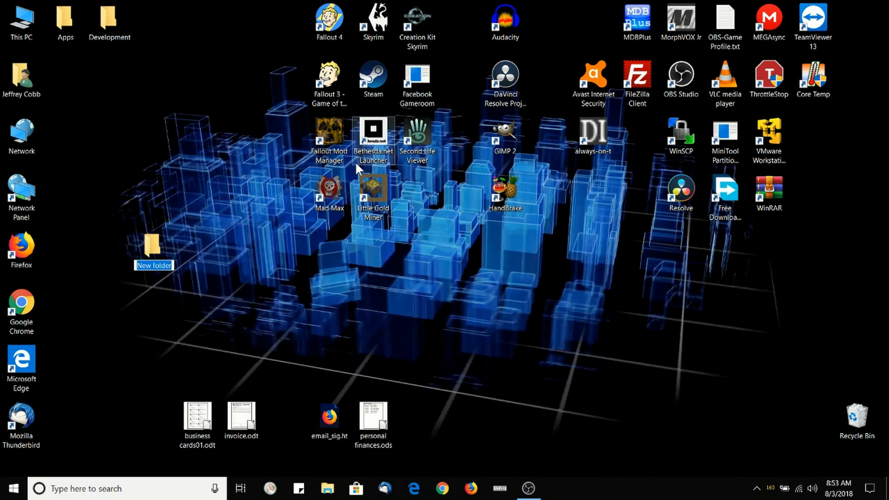
text(Games)
key(Return)
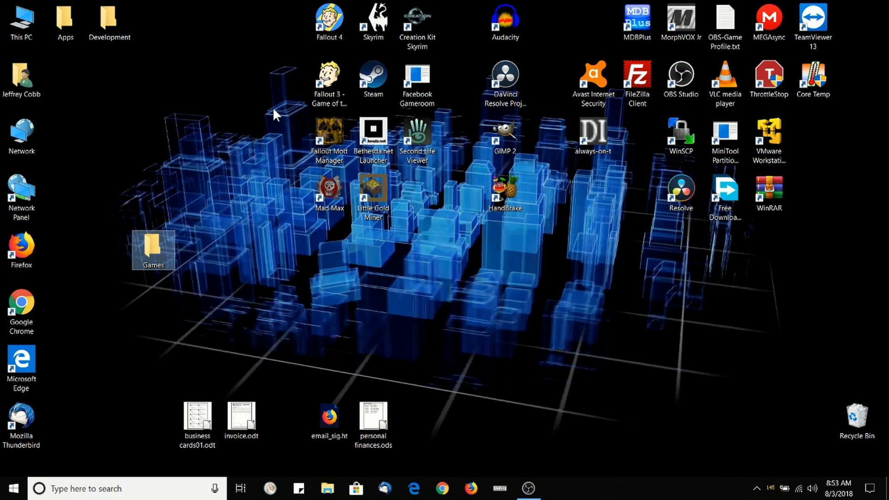
Move the eleven game-related shortcuts, from Fallout 4 through Little Gold Miner, into Games and place that folder beside Development
click(268, 66)
drag(292, 5, 430, 169)
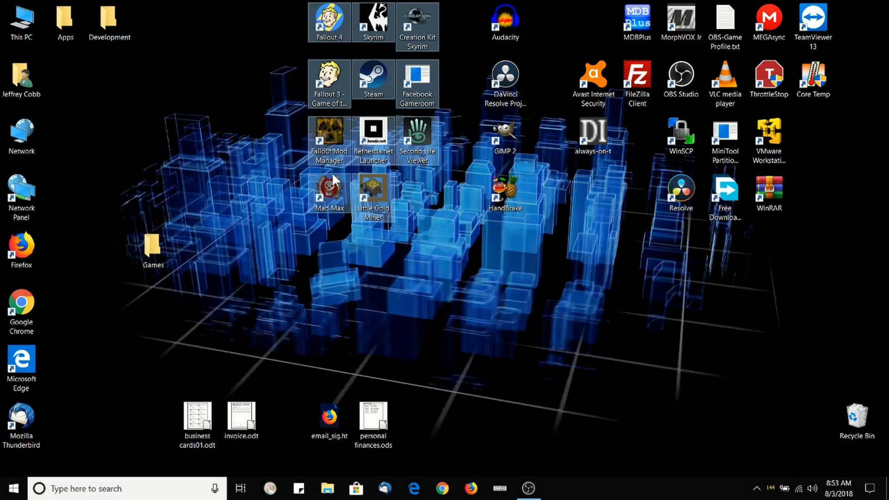
drag(332, 76, 158, 21)
click(345, 214)
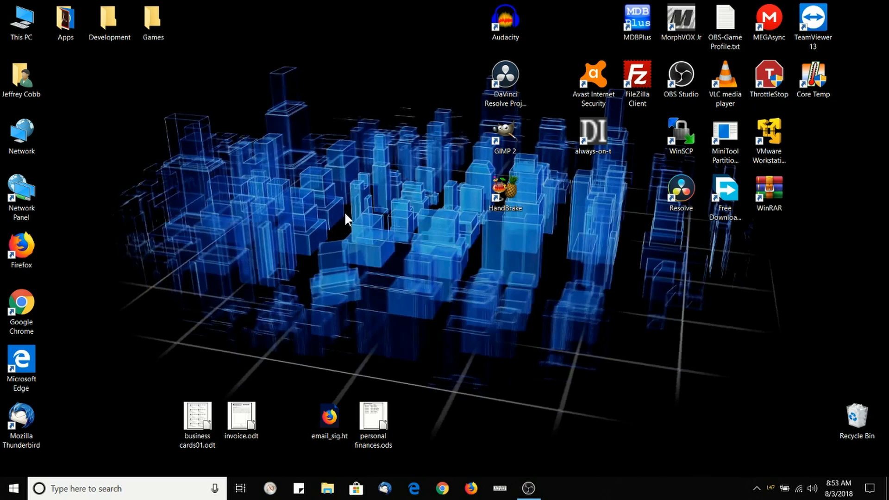
Create a desktop folder named Media in the empty middle area of the desktop
right_click(291, 198)
mouse_move(363, 338)
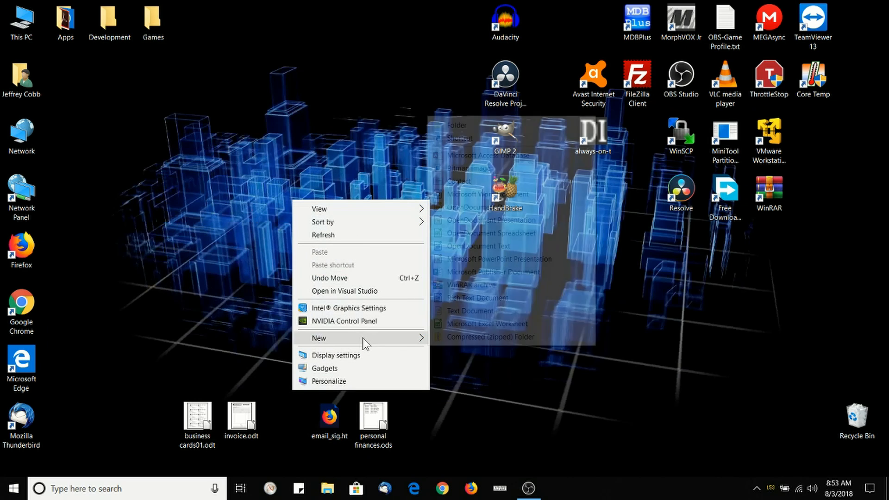
click(479, 124)
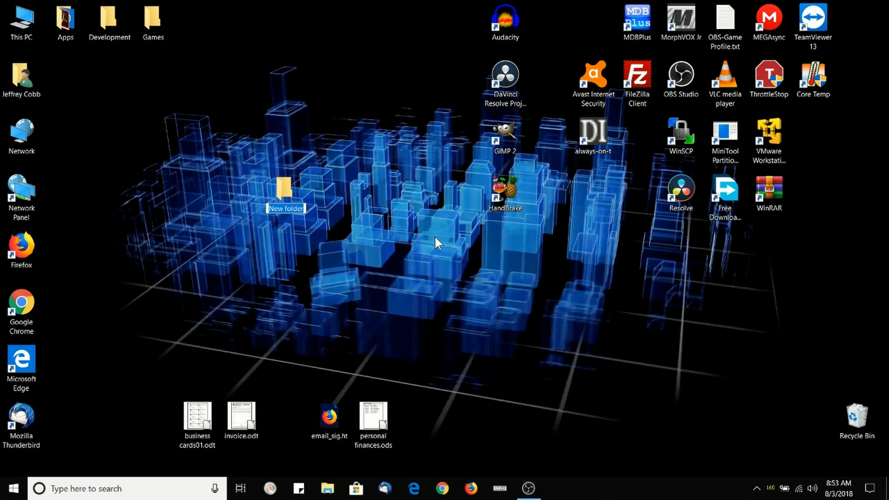
text(Media)
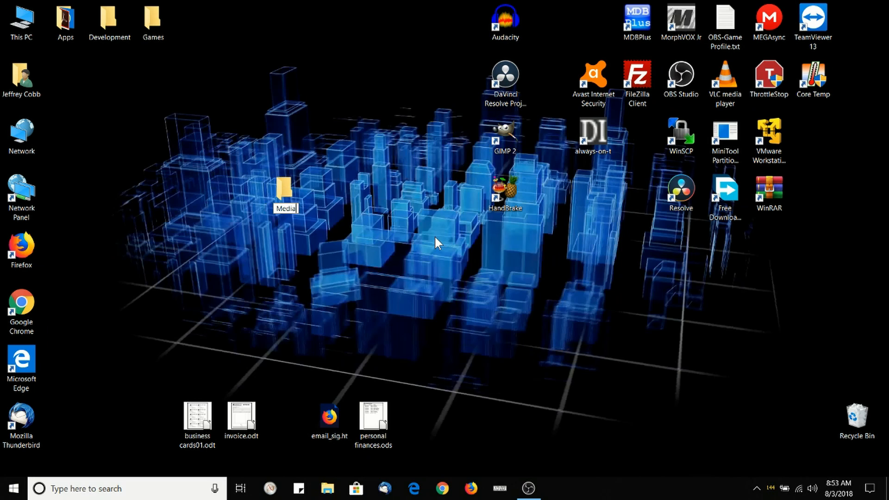
key(Return)
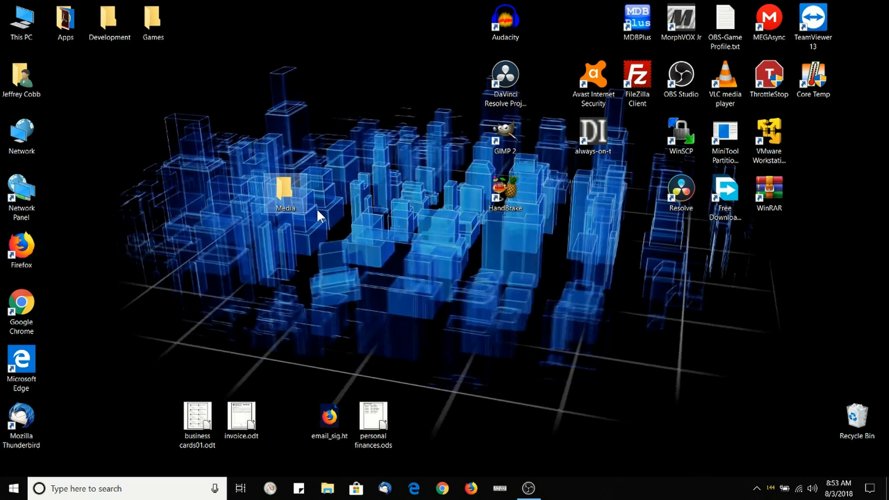
Move Audacity, DaVinci Resolve Project, GIMP 2, HandBrake, Resolve, VLC media player, OBS-Game Profile.txt, MorphVOX Jr and OBS Studio into the Media folder
click(390, 163)
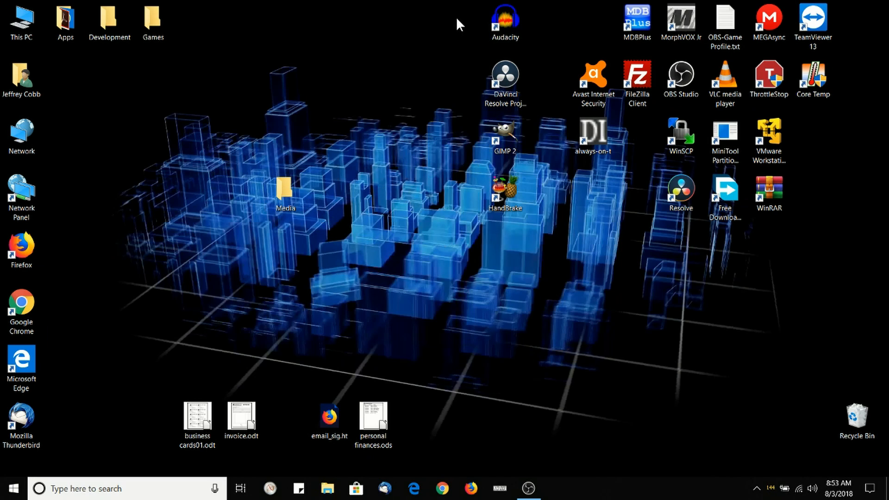
drag(457, 17, 515, 209)
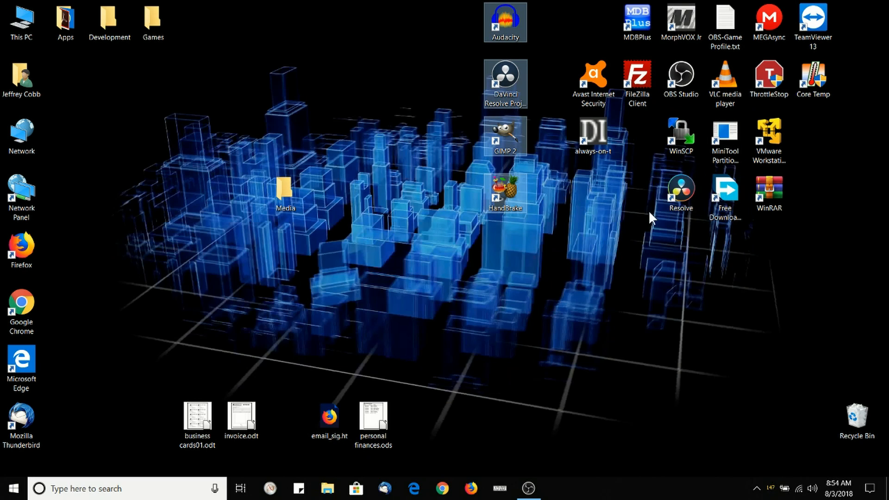
ctrl+click(720, 90)
ctrl+click(680, 21)
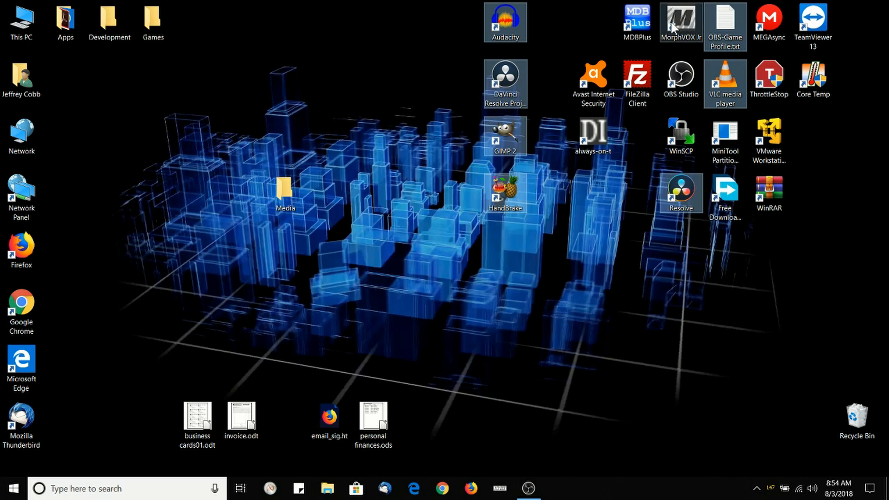
ctrl+click(675, 88)
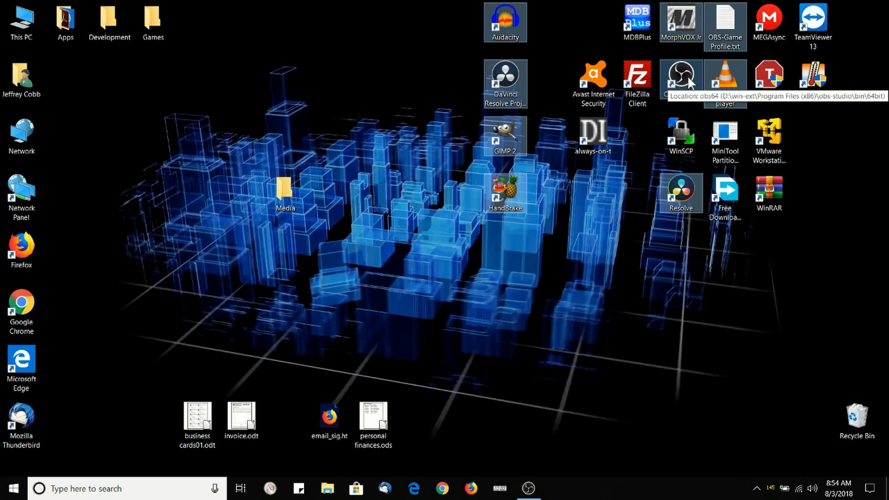
drag(687, 76, 286, 193)
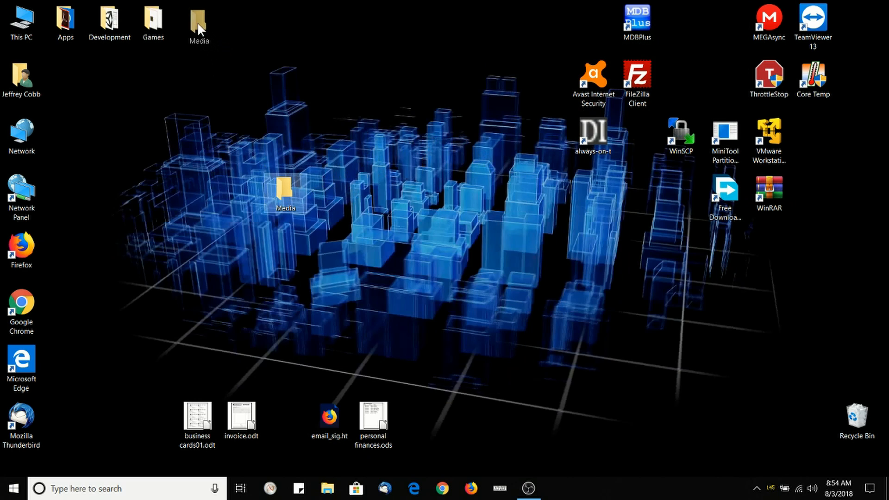
Place the Media folder beside Games and create a desktop folder named Utils in the empty middle area of the desktop
drag(196, 21, 197, 22)
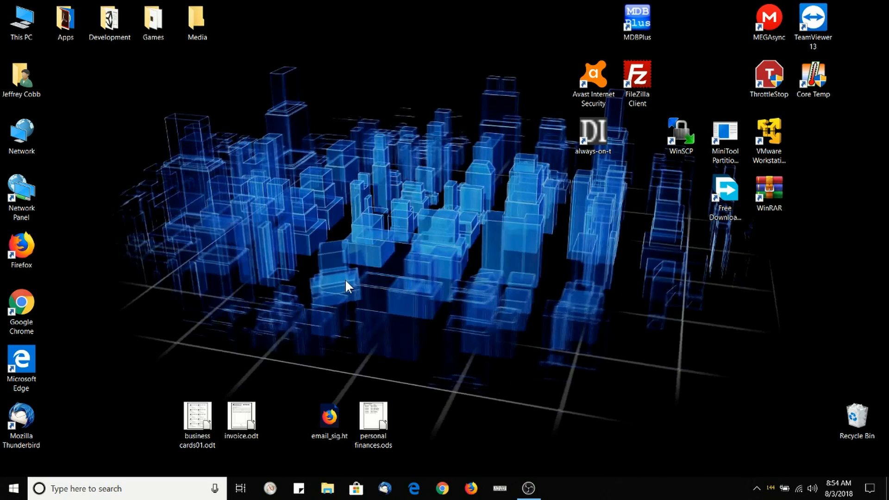
right_click(350, 248)
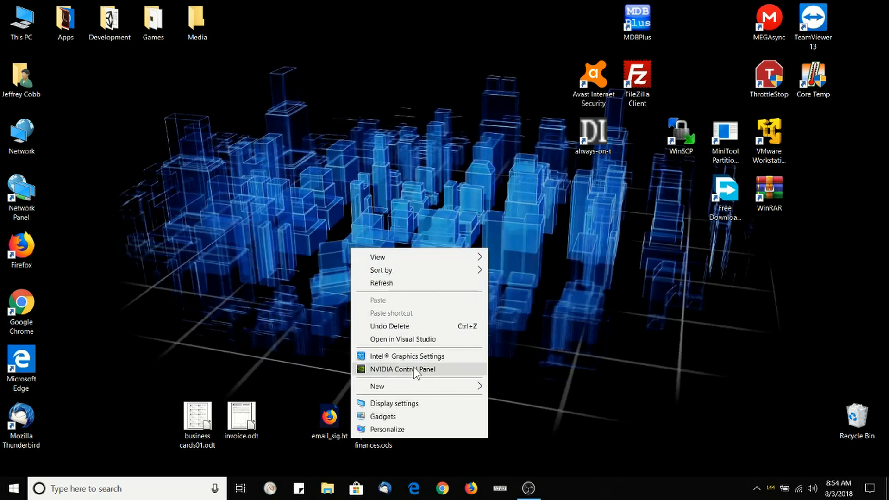
mouse_move(413, 391)
click(548, 168)
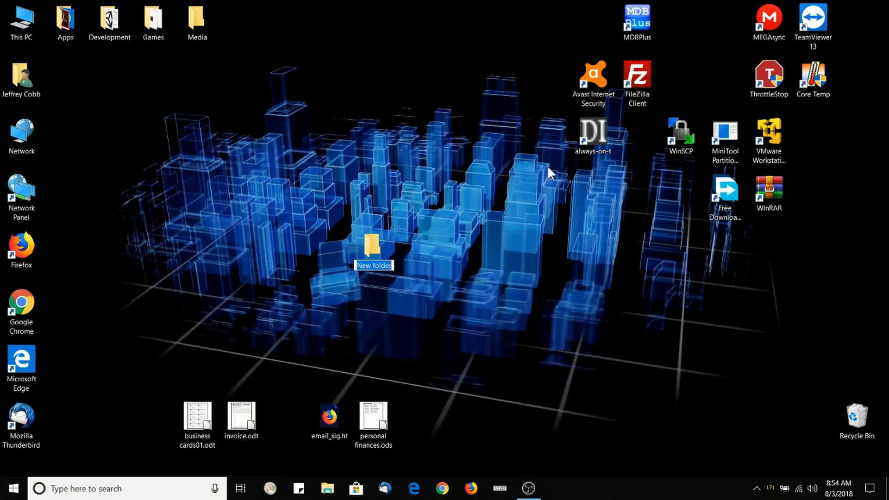
text(Utils)
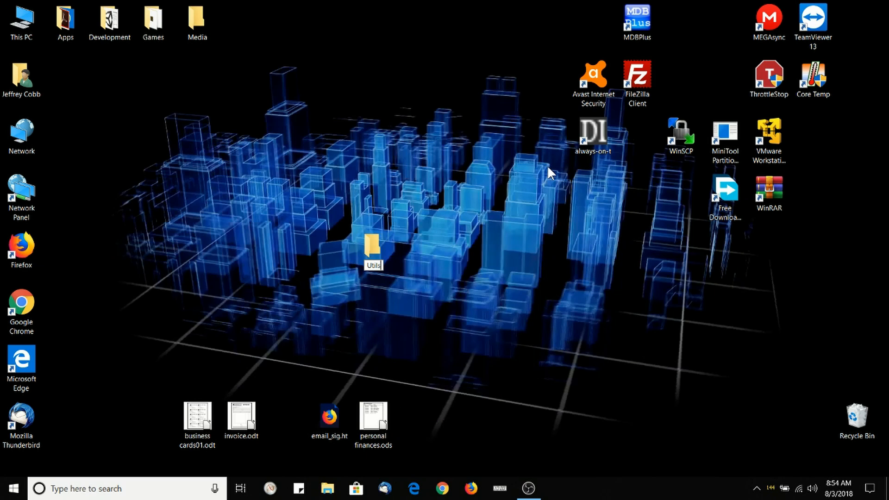
key(Return)
Move the thirteen remaining utility shortcuts, from MDBPlus through WinRAR, into Utils and place that folder beside Media
click(549, 167)
drag(535, 0, 833, 227)
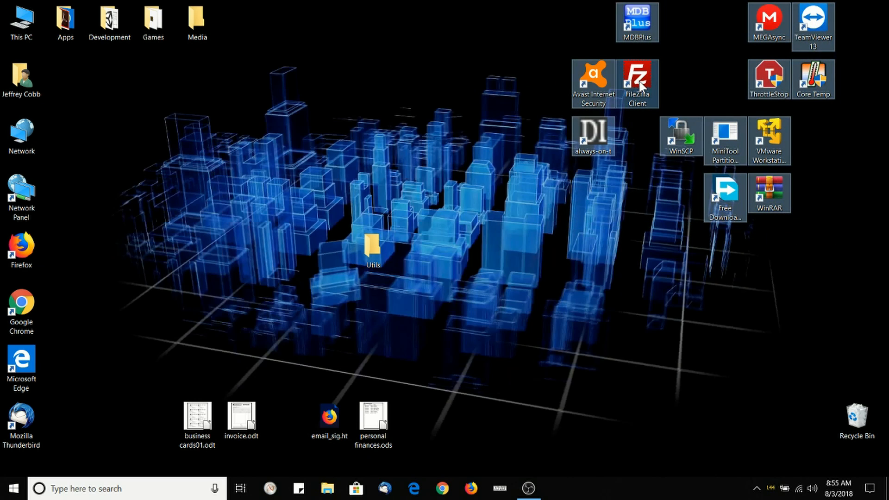
drag(640, 85, 369, 223)
drag(243, 26, 242, 27)
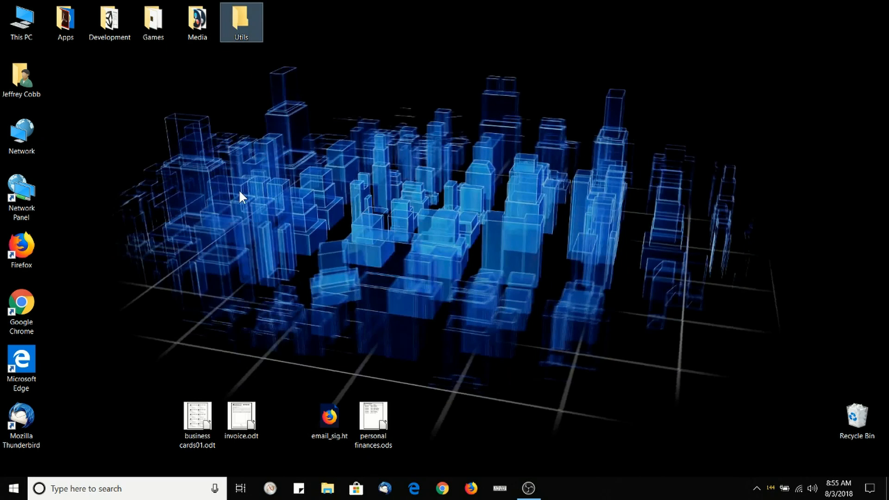
click(236, 213)
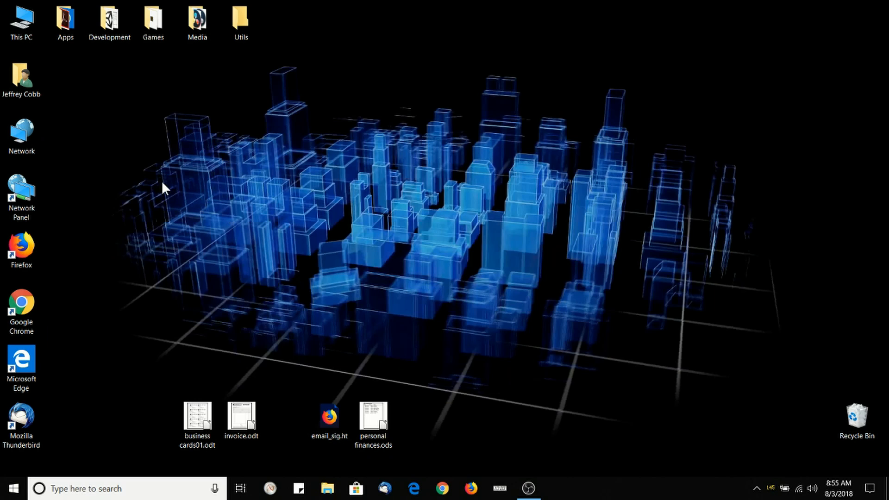
Create a desktop folder named Business in the empty area below the Games folder
right_click(160, 149)
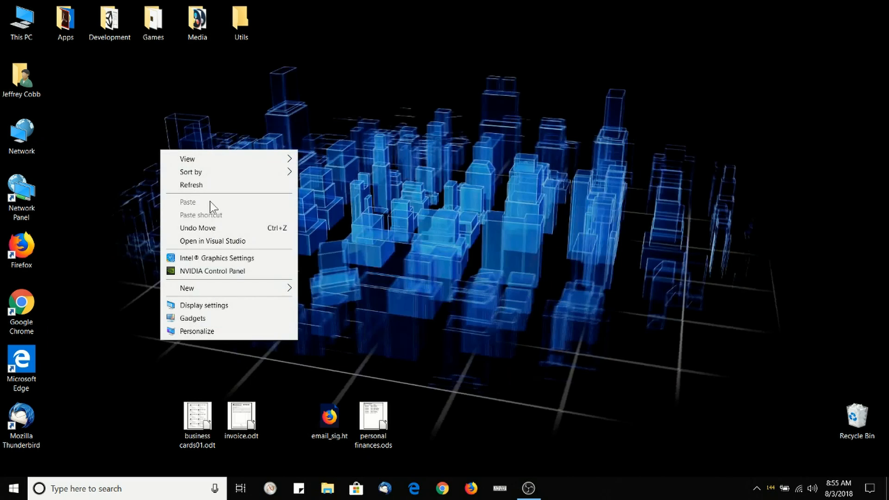
mouse_move(241, 284)
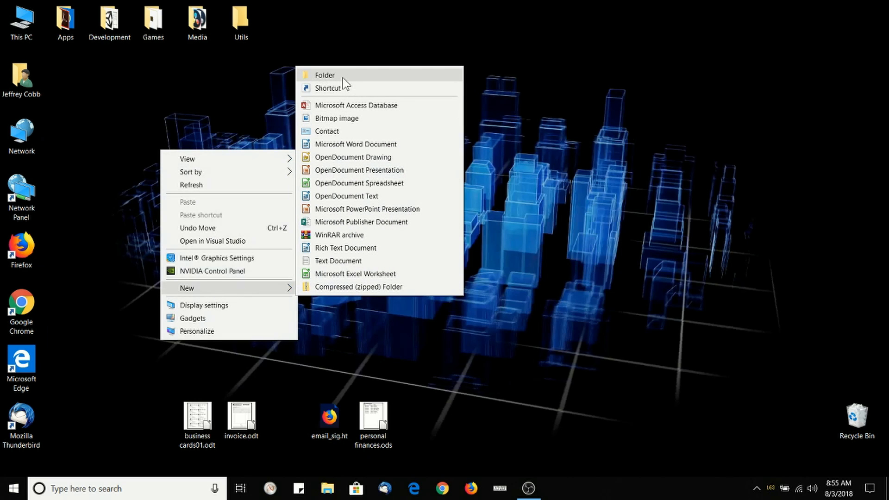
click(343, 76)
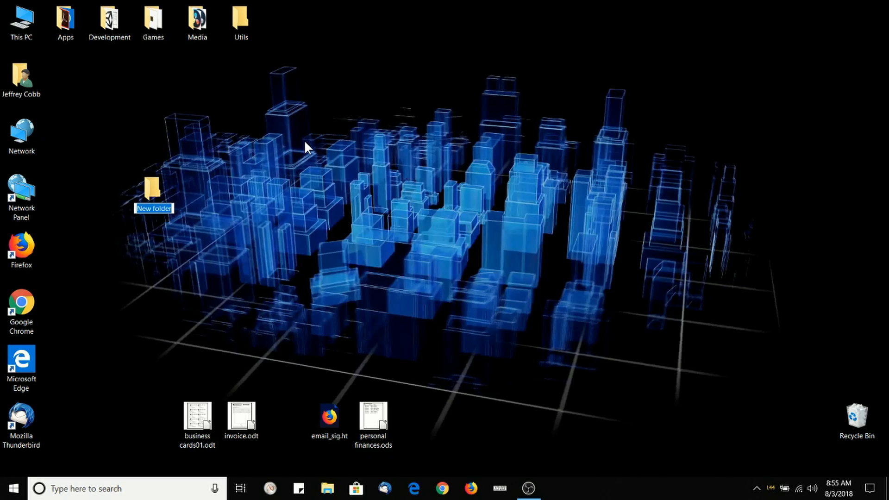
text(Business)
key(Return)
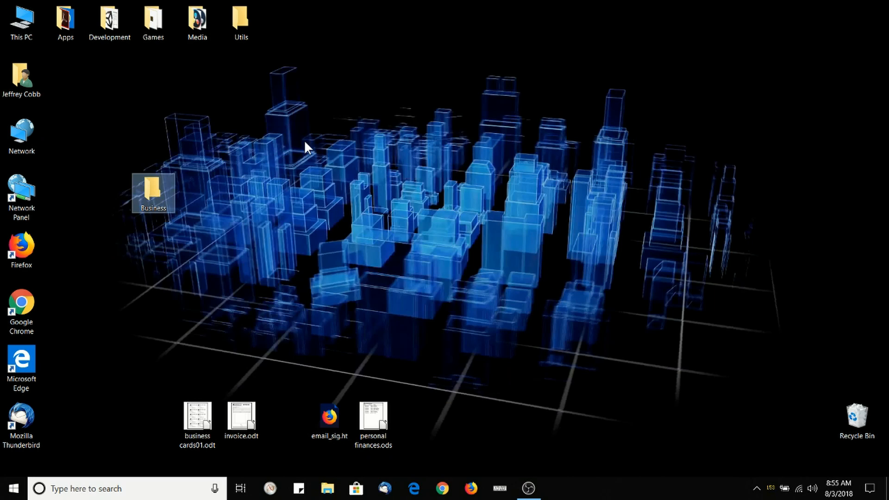
Move business cards01.odt and invoice.odt into Business and place that folder at the head of the Recycle Bin's column
click(219, 351)
drag(152, 369, 159, 194)
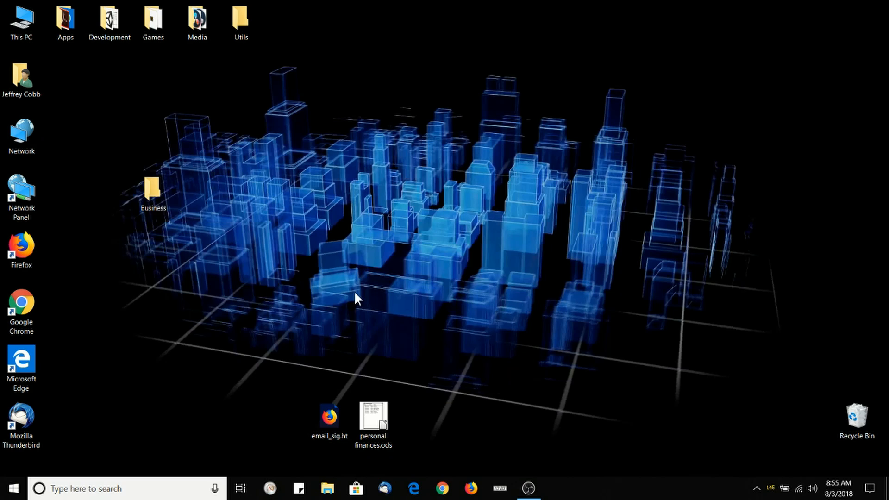
click(150, 196)
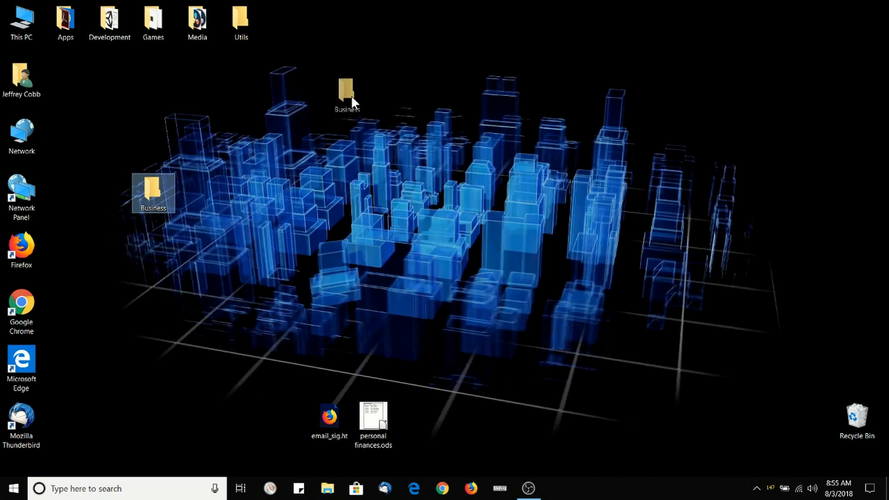
drag(848, 33, 846, 33)
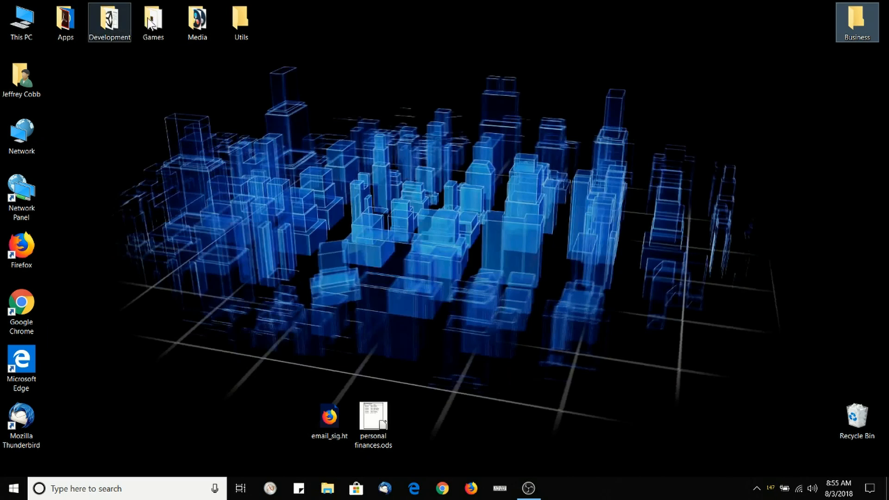
Create a desktop folder named Personal in the empty area above the email signature and personal finances files
click(232, 224)
right_click(268, 243)
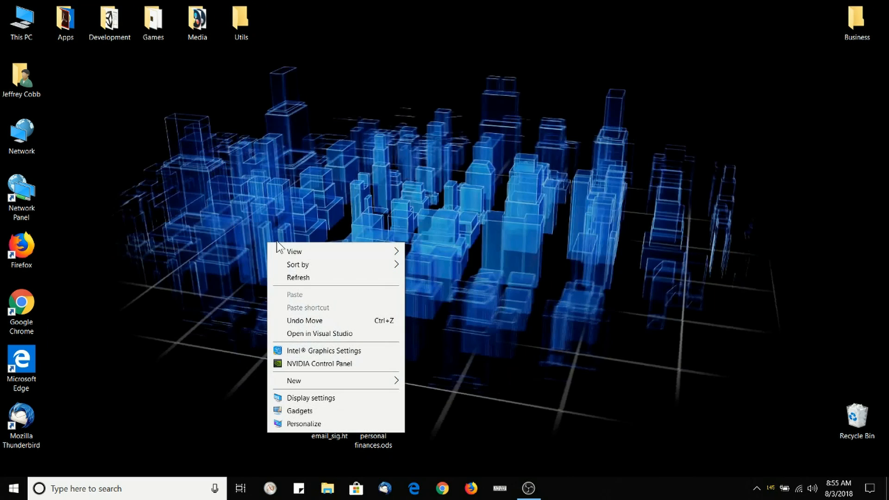
mouse_move(309, 385)
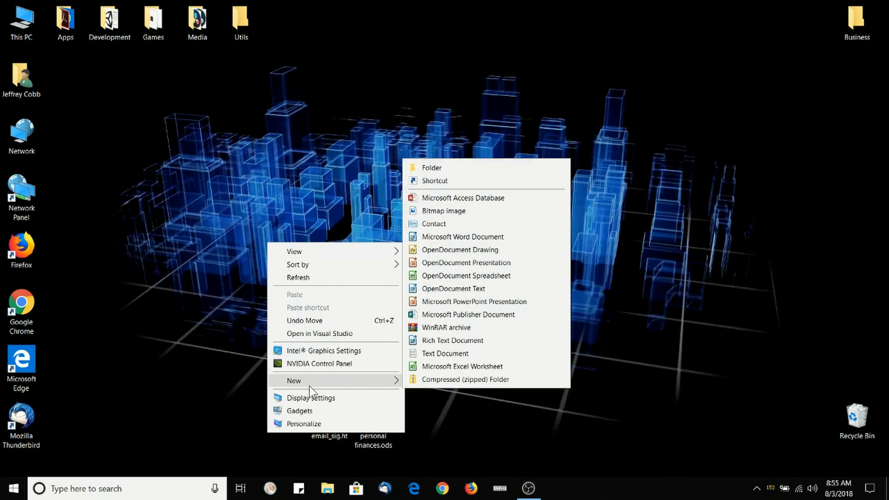
click(488, 168)
text(Personal)
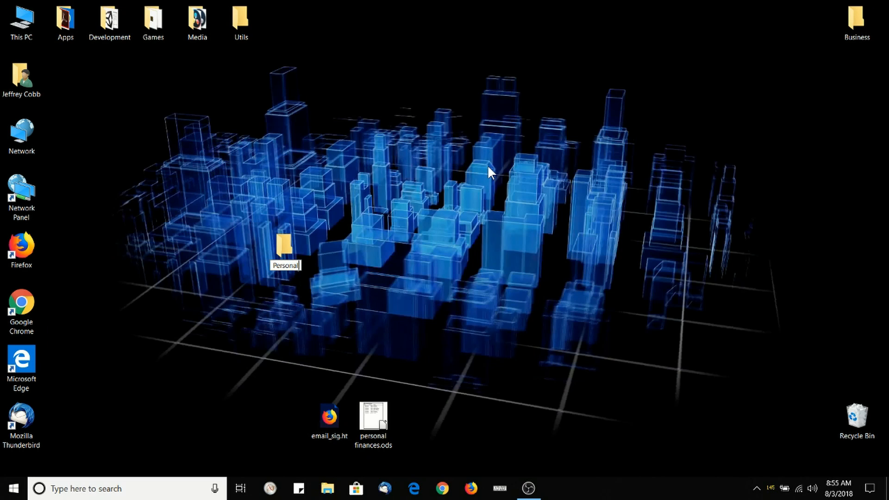
key(Return)
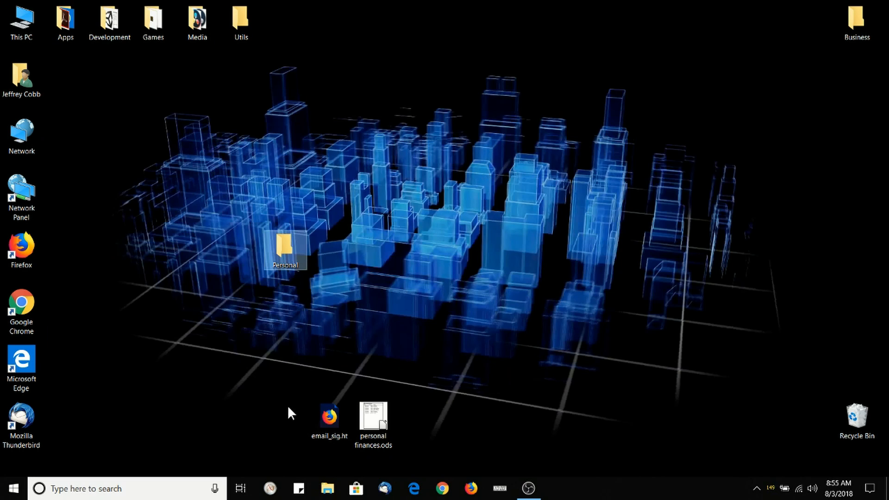
Move email_sig.ht and personal finances.ods into the Personal folder and place that folder directly below Business
drag(290, 412, 843, 66)
click(471, 304)
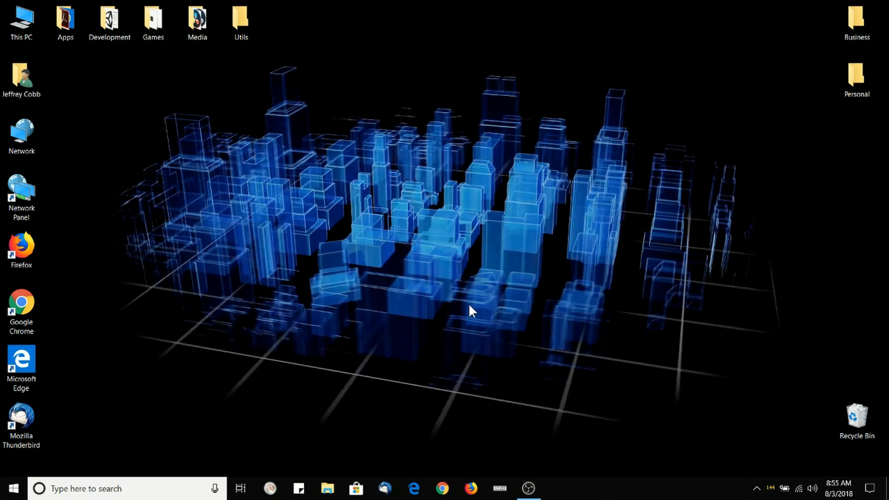